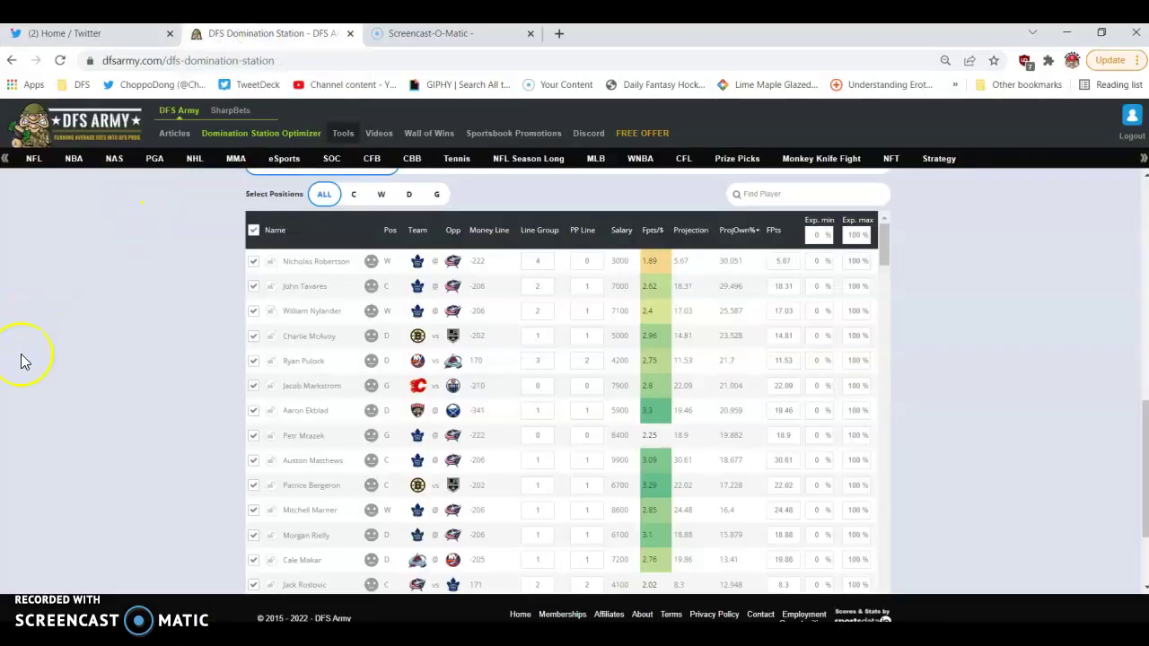
Sort the player table by ProjOwn% descending so the top owner at 30.051% leads.
scroll(23, 359, "up", 3)
scroll(22, 359, "up", 4)
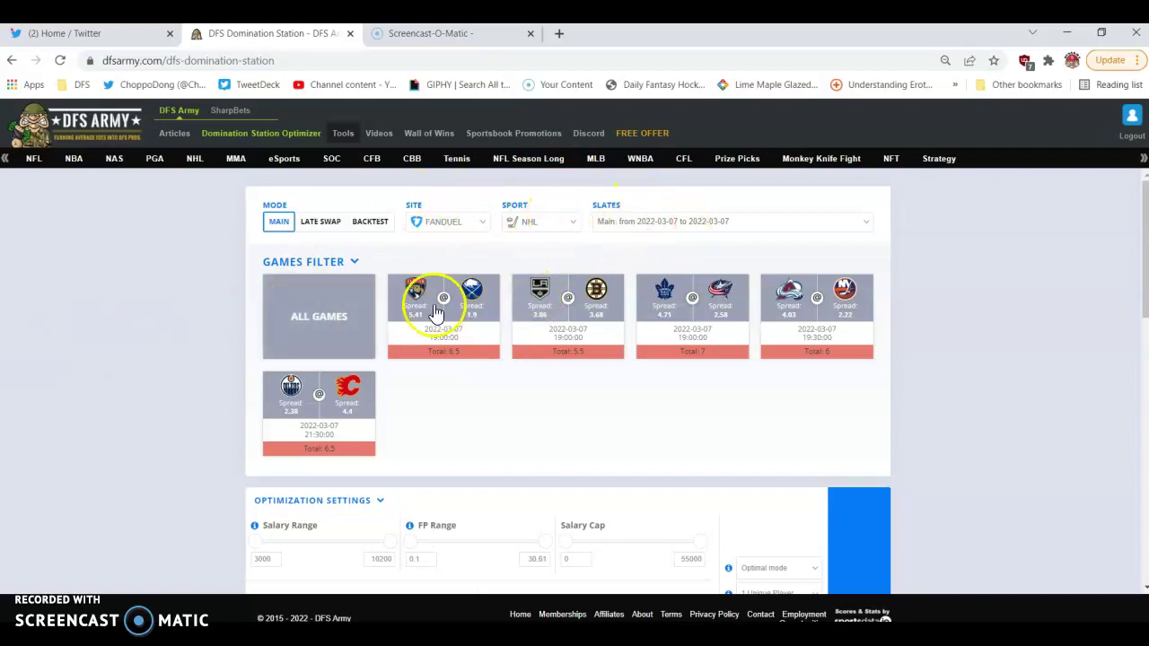
scroll(189, 412, "down", 5)
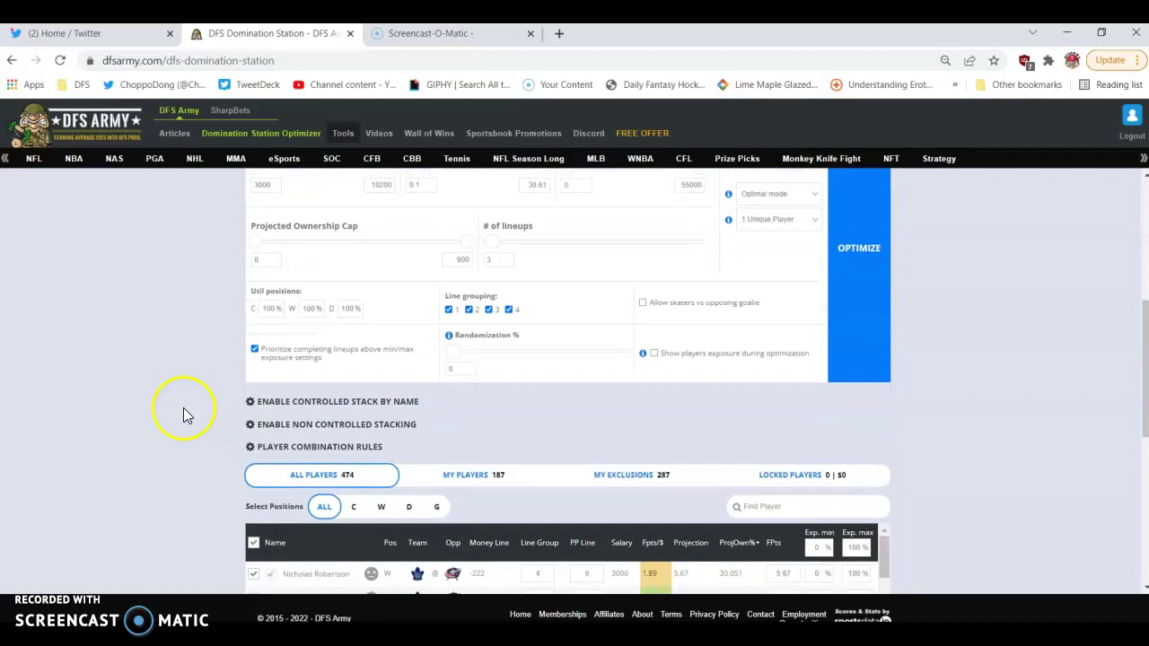
left_click(736, 396)
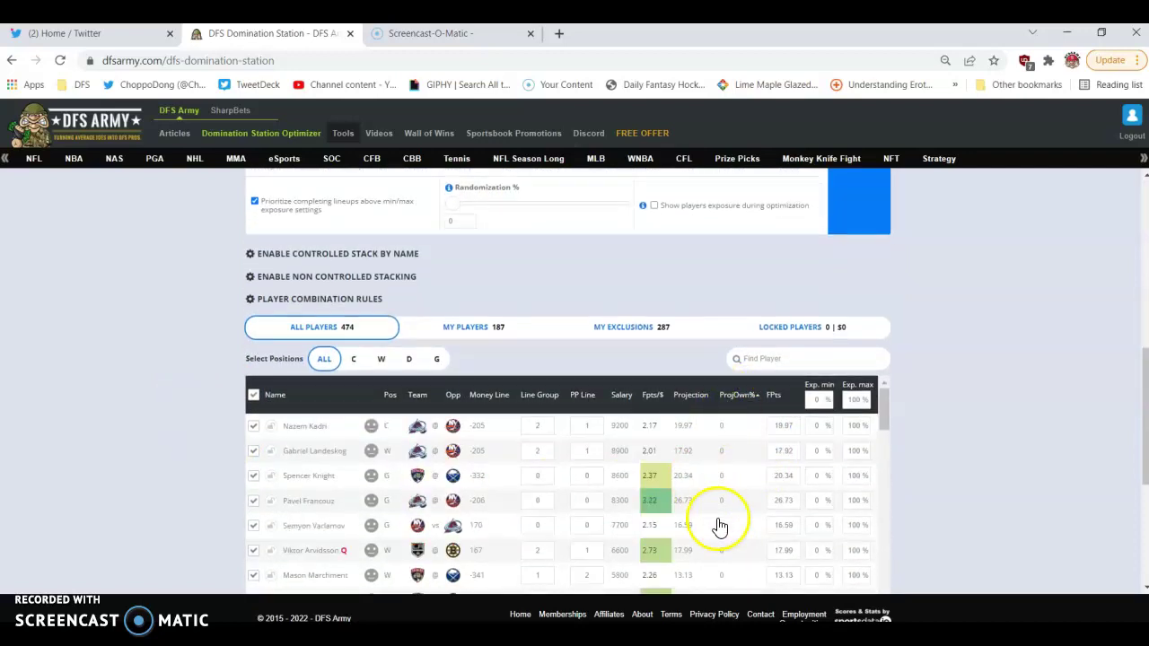
left_click(733, 402)
scroll(105, 410, "down", 3)
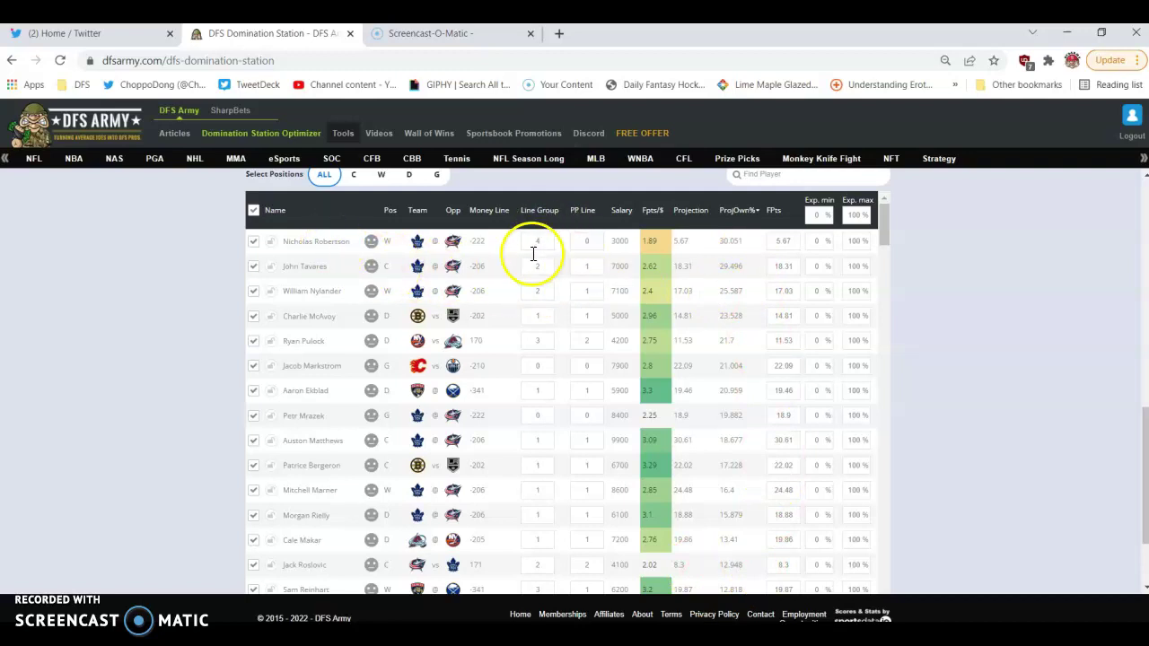
type("4")
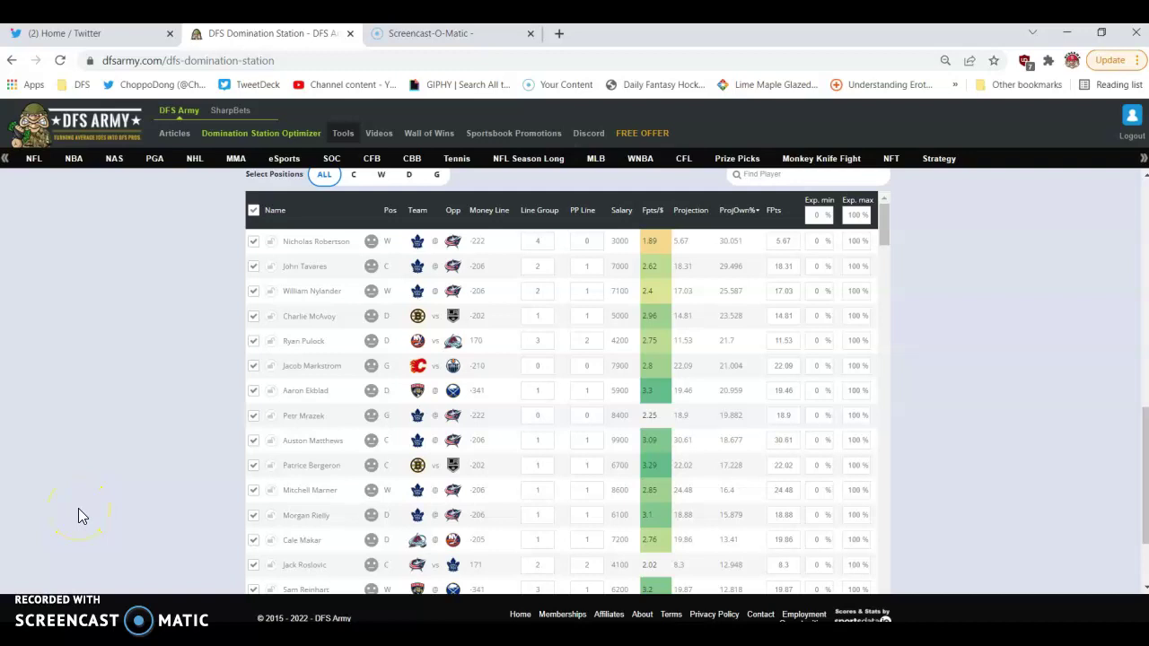
Scroll through the ownership-sorted player table, reviewing entries such as Charlie McAvoy at 23.528%.
scroll(78, 508, "up", 10)
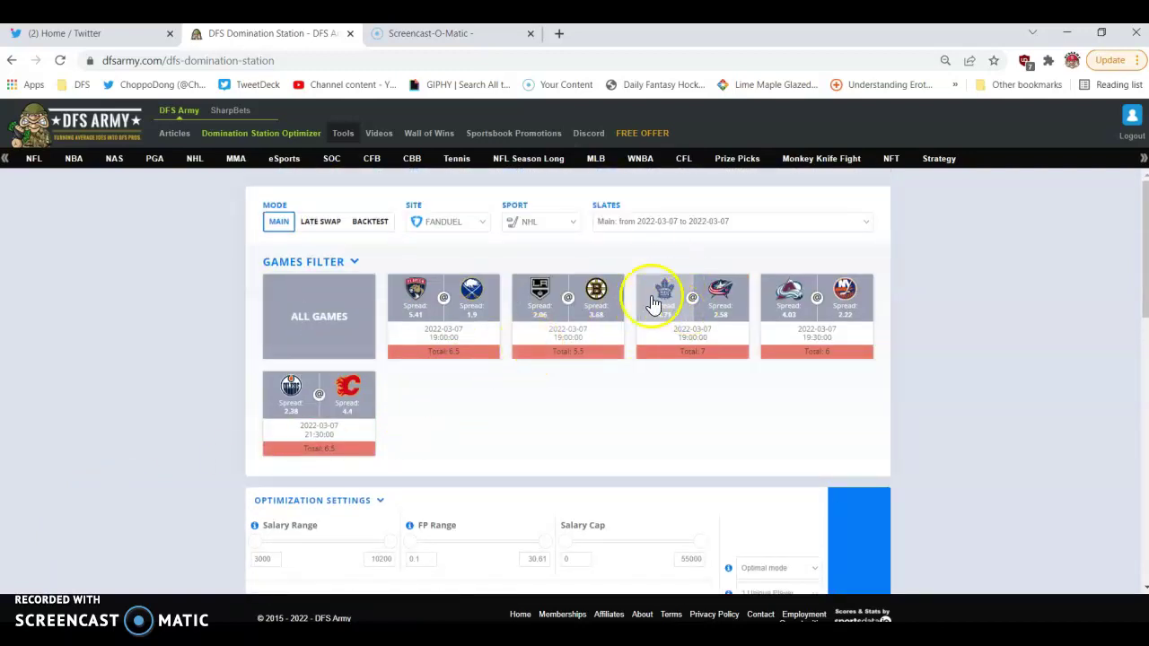
scroll(183, 370, "down", 10)
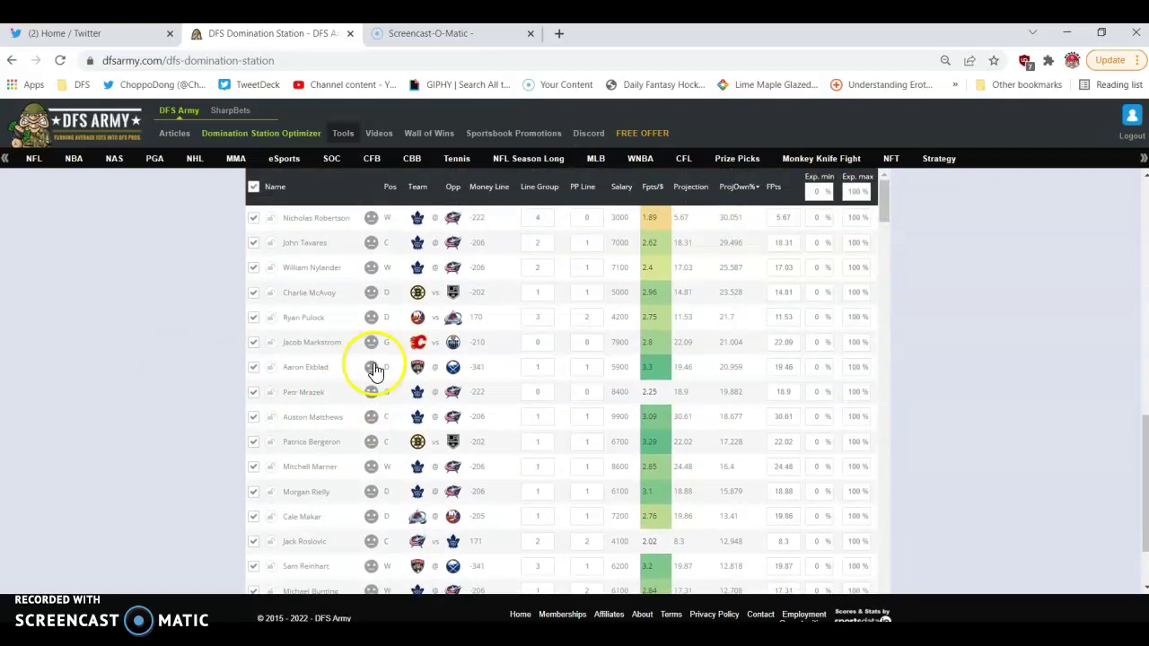
scroll(454, 498, "down", 3)
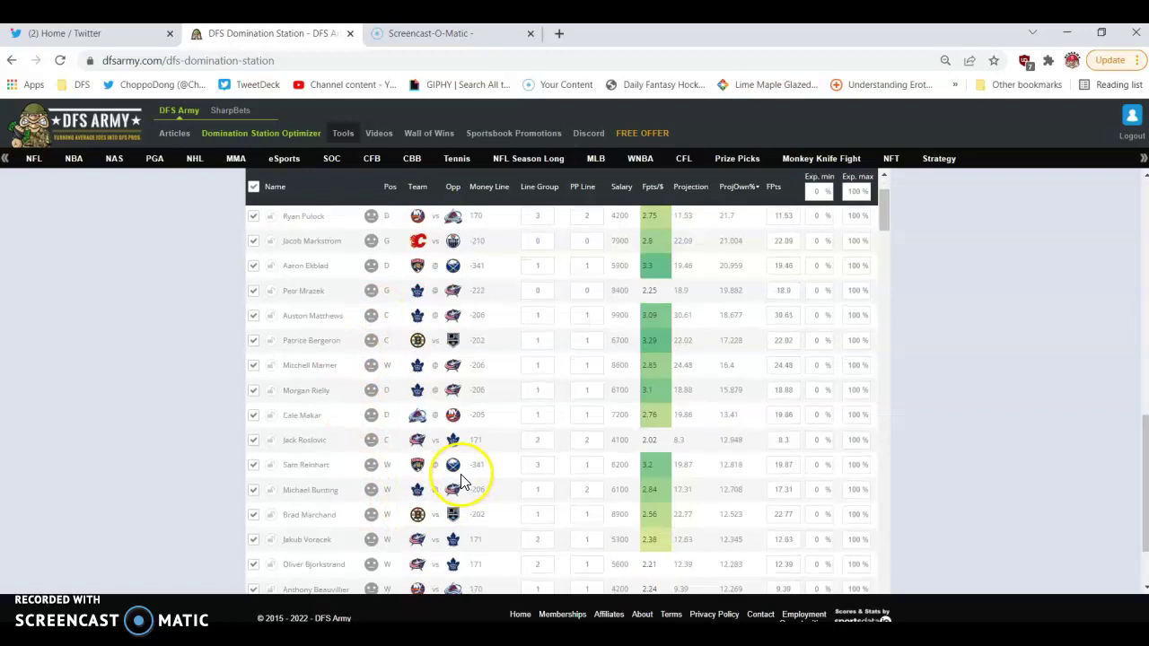
scroll(460, 482, "up", 3)
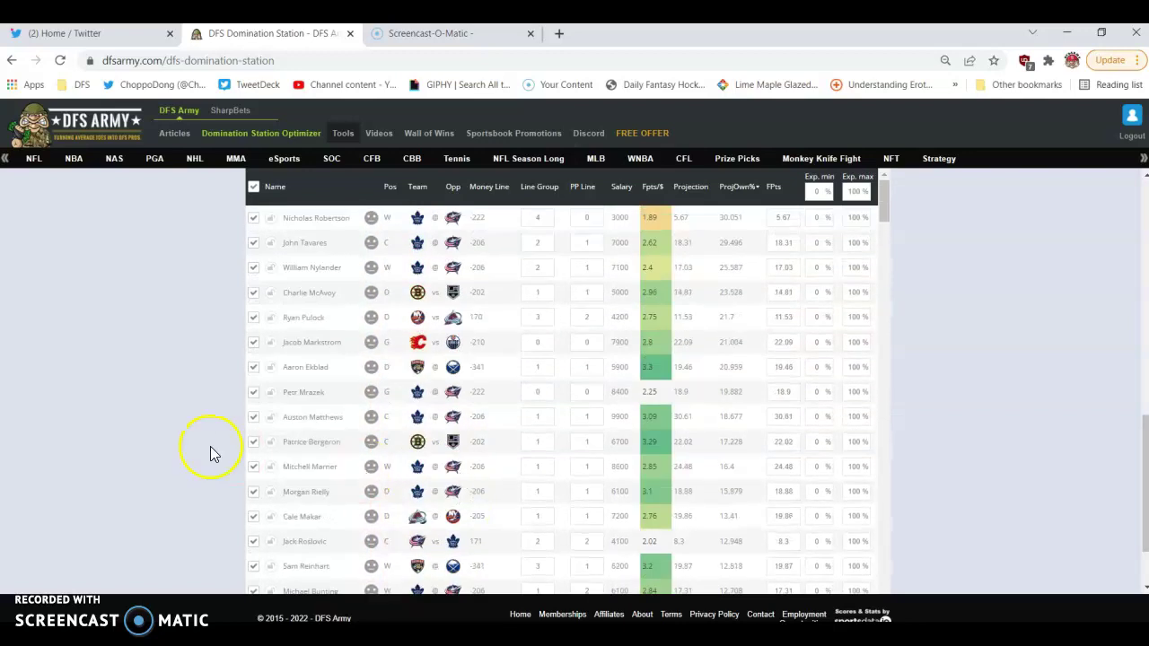
scroll(163, 412, "up", 5)
scroll(164, 410, "up", 3)
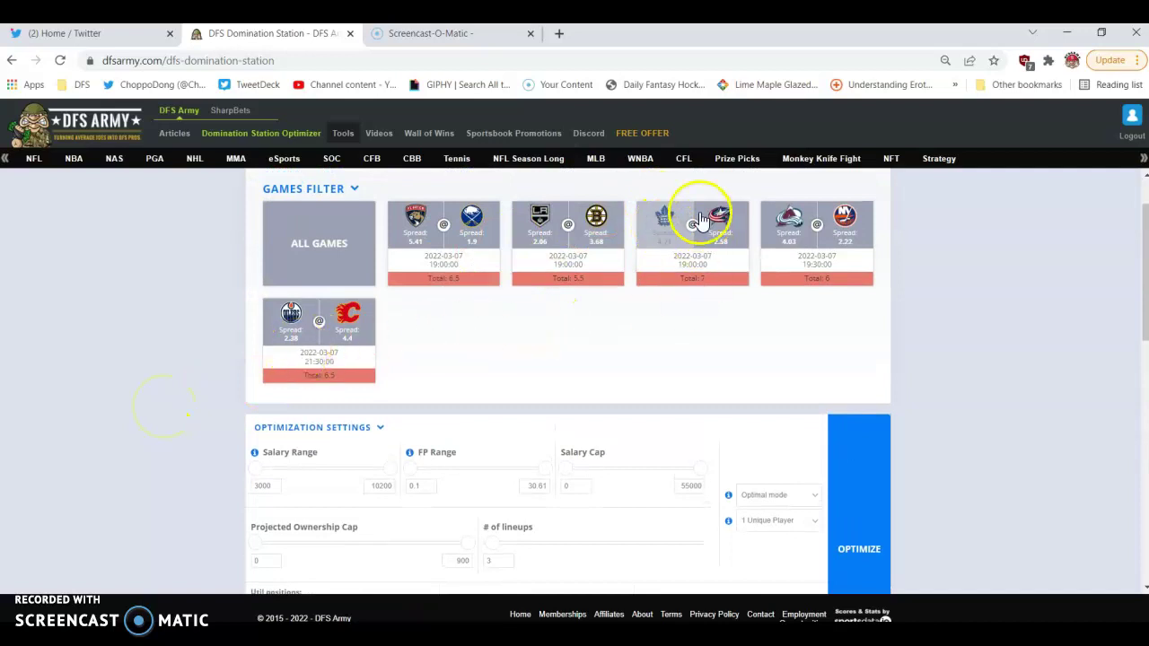
scroll(131, 348, "down", 1)
scroll(131, 348, "down", 6)
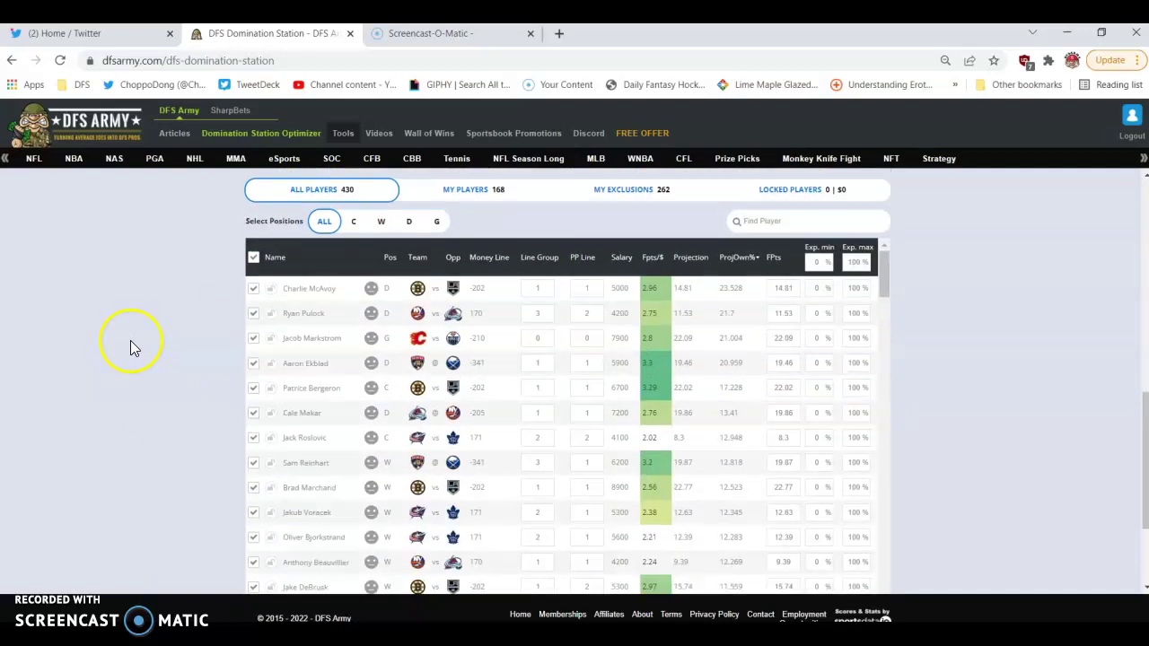
scroll(198, 357, "down", 1)
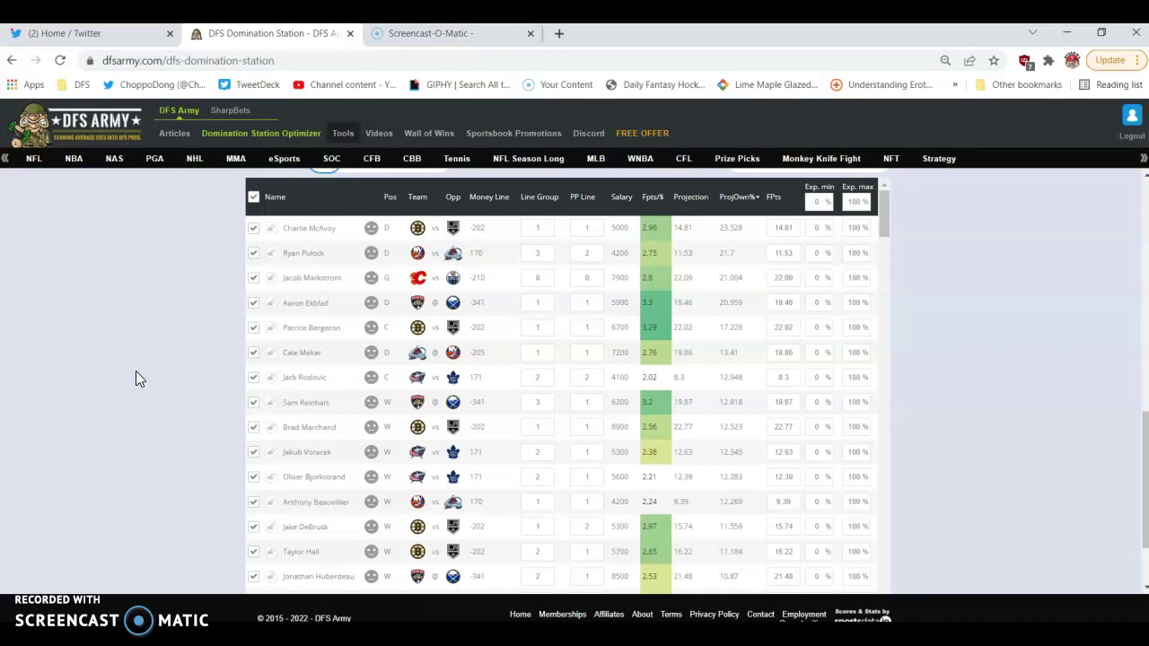
Choose DraftKings as site, NHL as sport, and the 'Main: from 2022-03-07' slate.
scroll(135, 377, "up", 8)
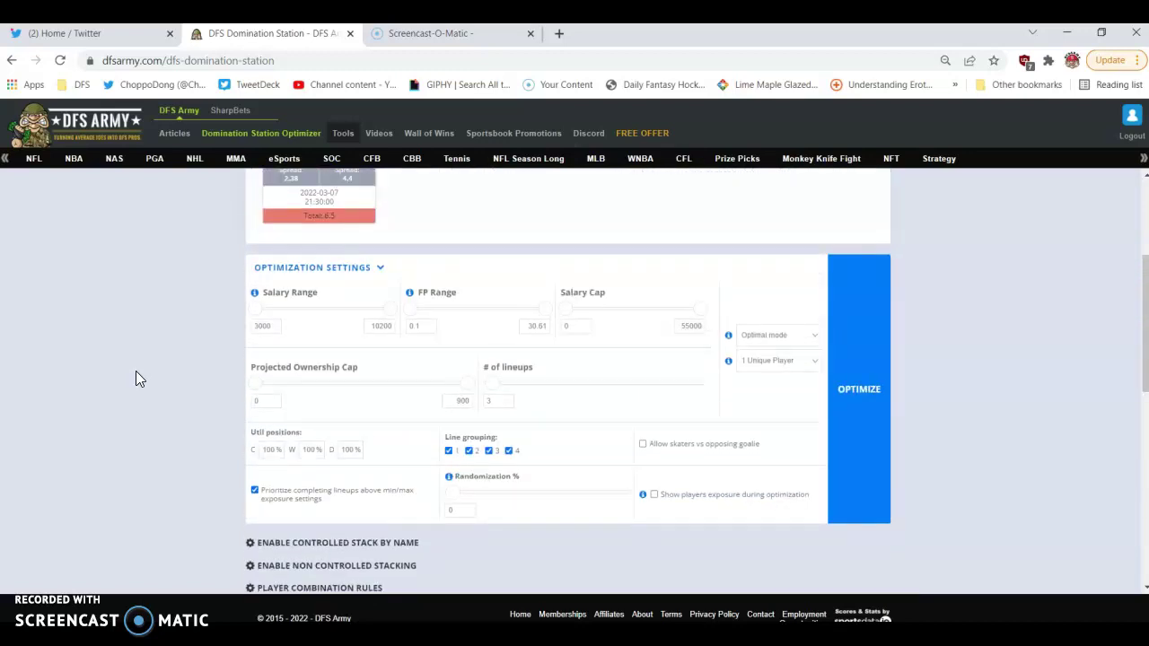
scroll(282, 282, "up", 1)
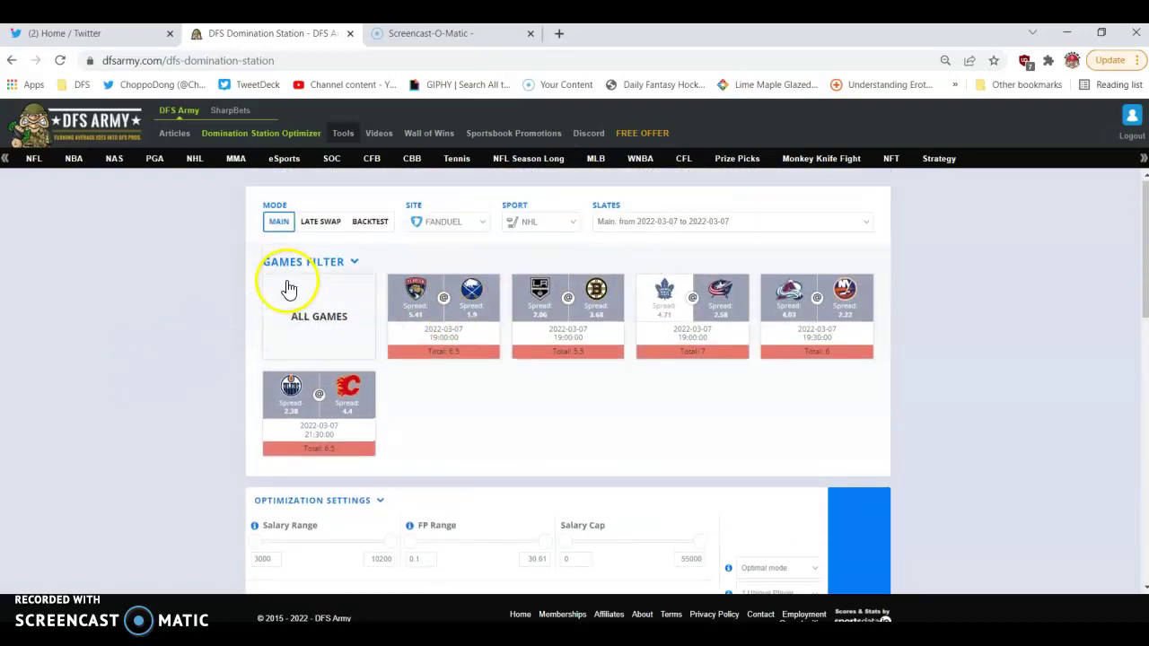
left_click(441, 229)
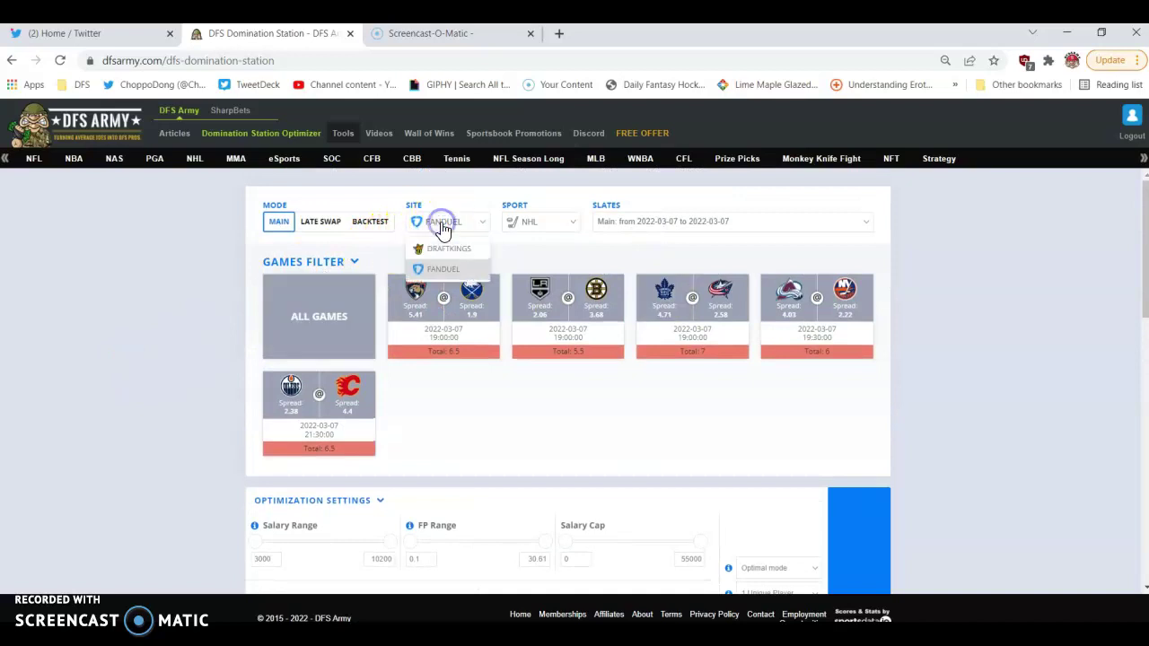
left_click(436, 249)
left_click(525, 232)
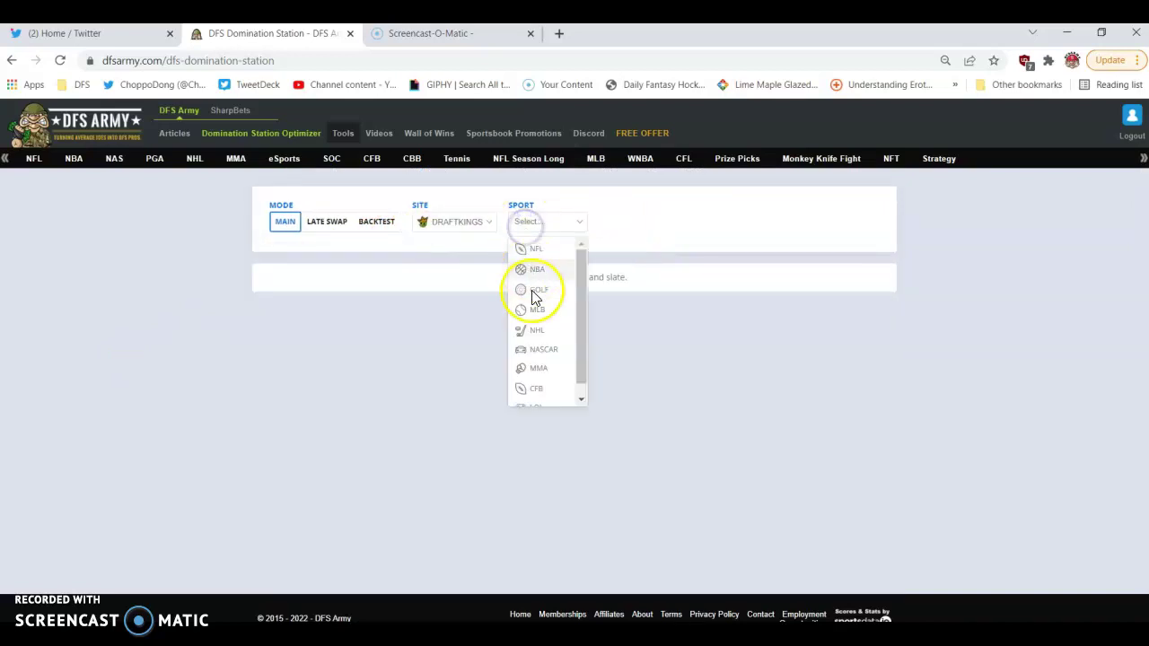
left_click(536, 329)
left_click(702, 228)
left_click(706, 249)
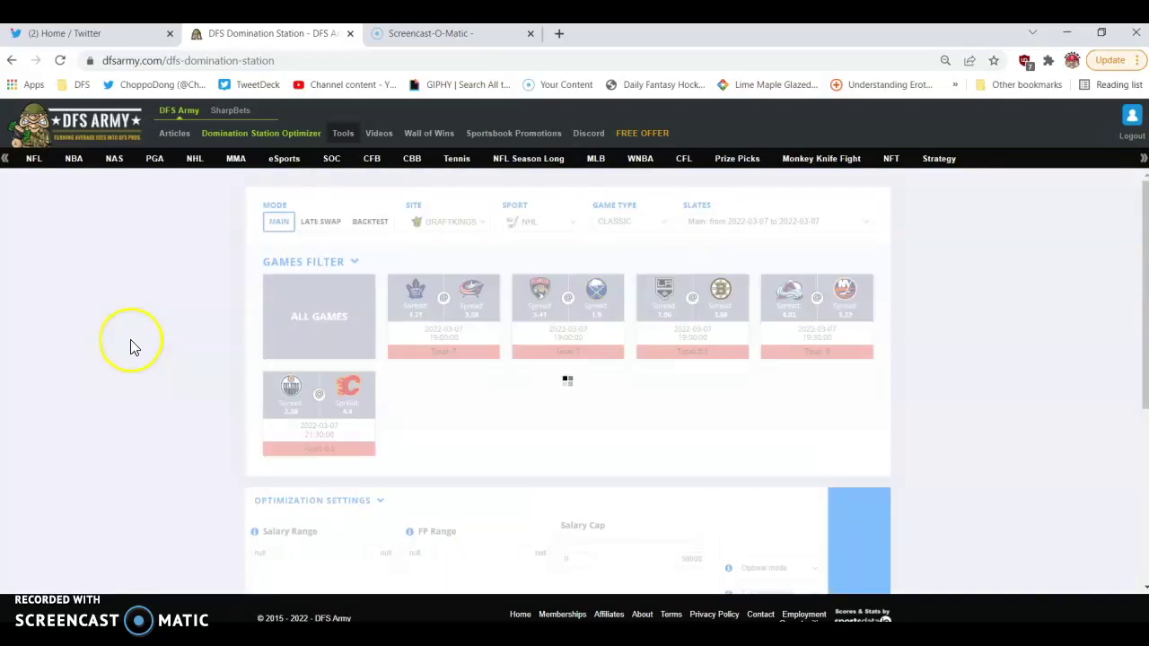
Sort the DraftKings NHL player pool by ProjOwn%, highest first, and scan the table.
scroll(130, 346, "down", 1)
scroll(216, 526, "down", 6)
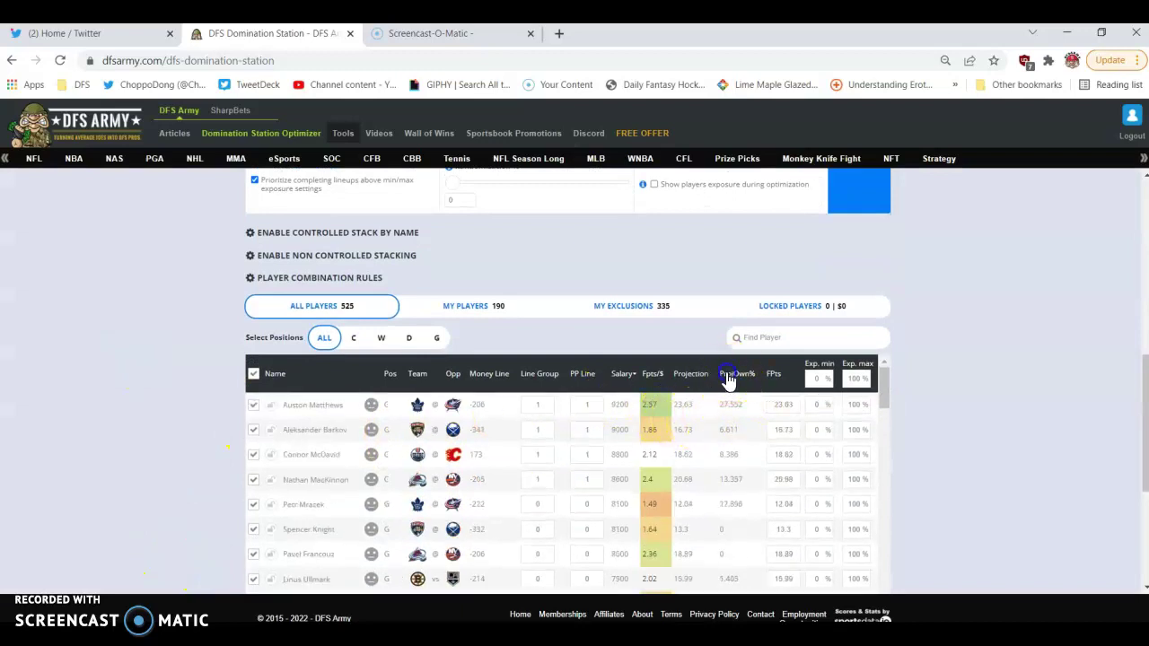
left_click(734, 373)
scroll(133, 438, "down", 1)
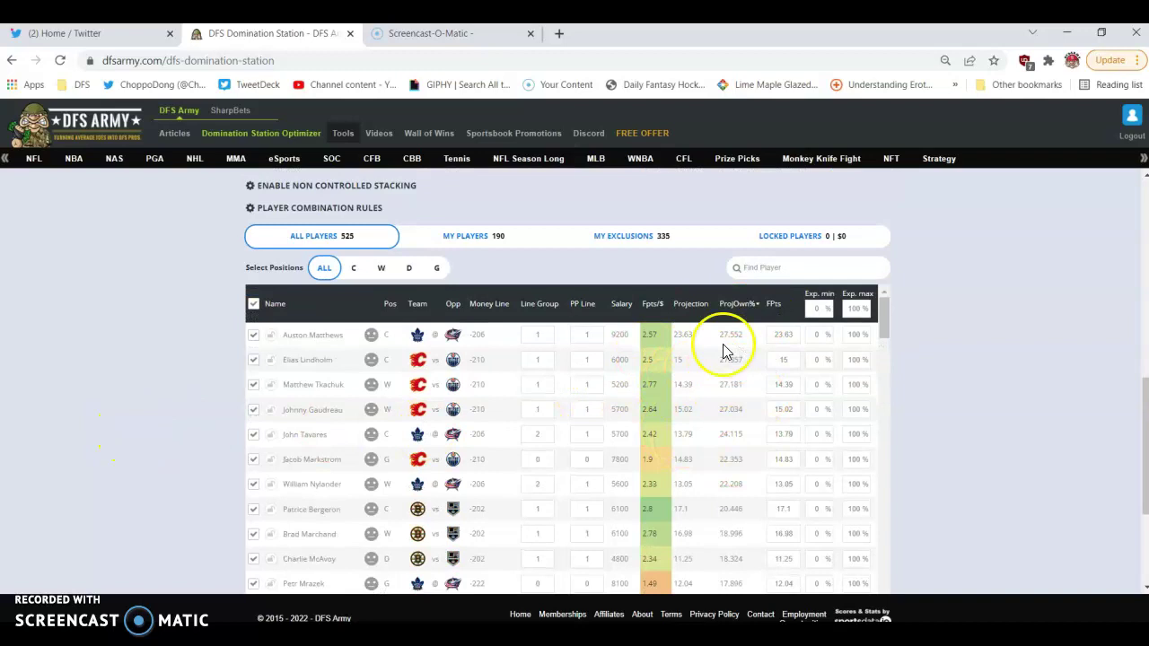
scroll(154, 384, "down", 2)
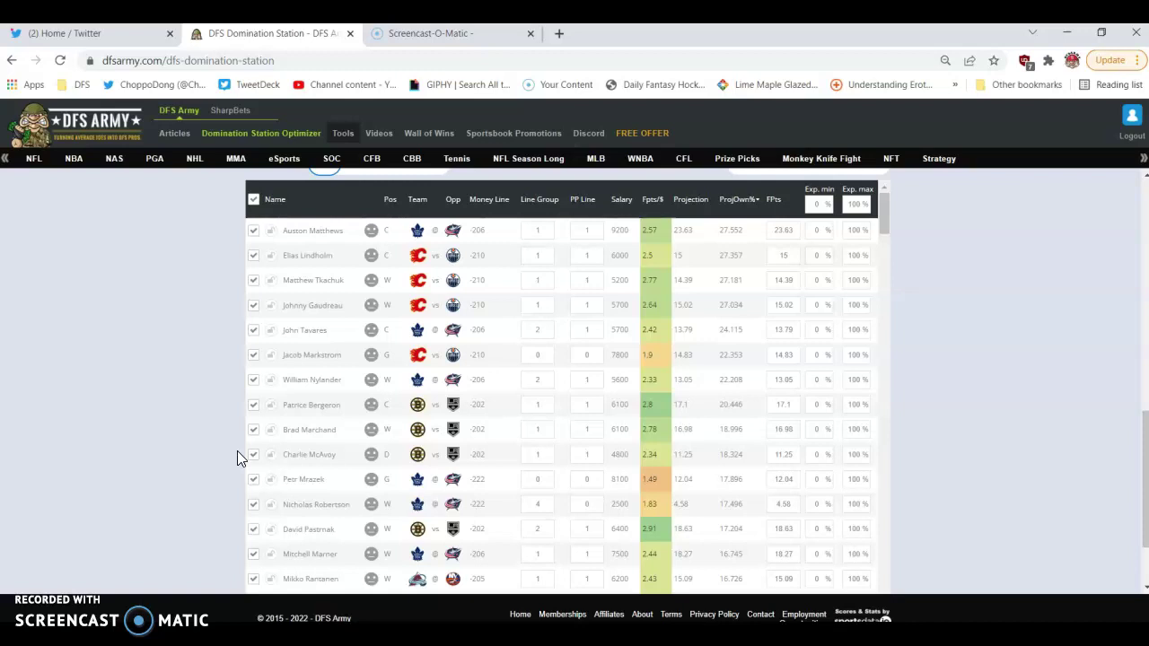
scroll(236, 451, "up", 8)
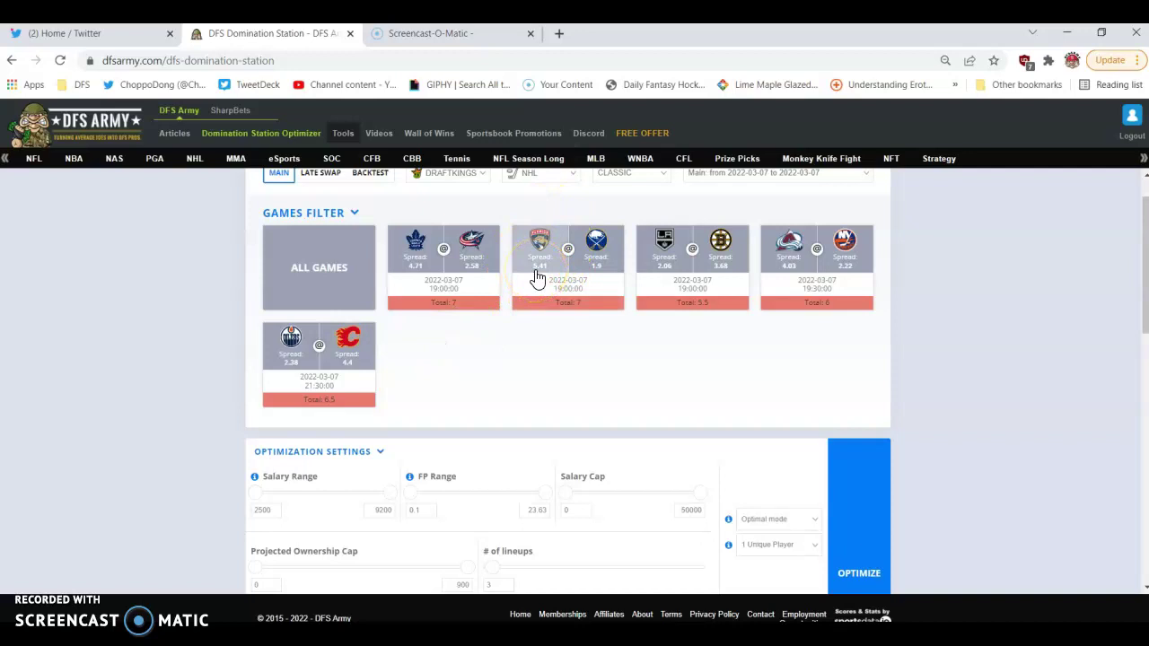
left_click(779, 274)
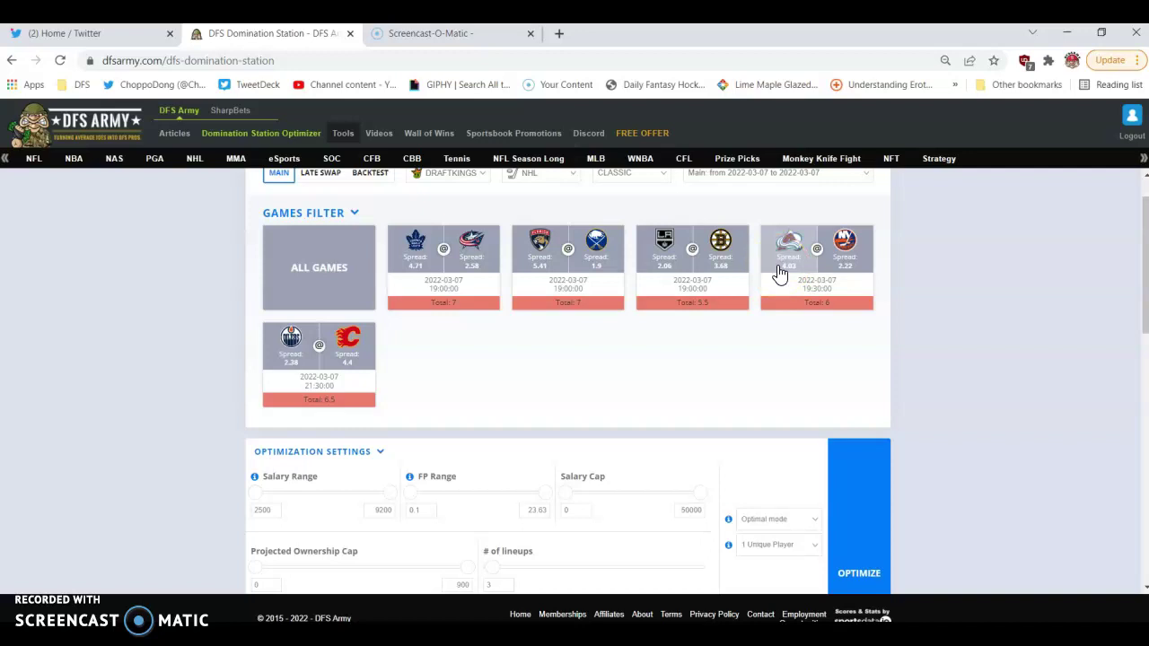
left_click(638, 359)
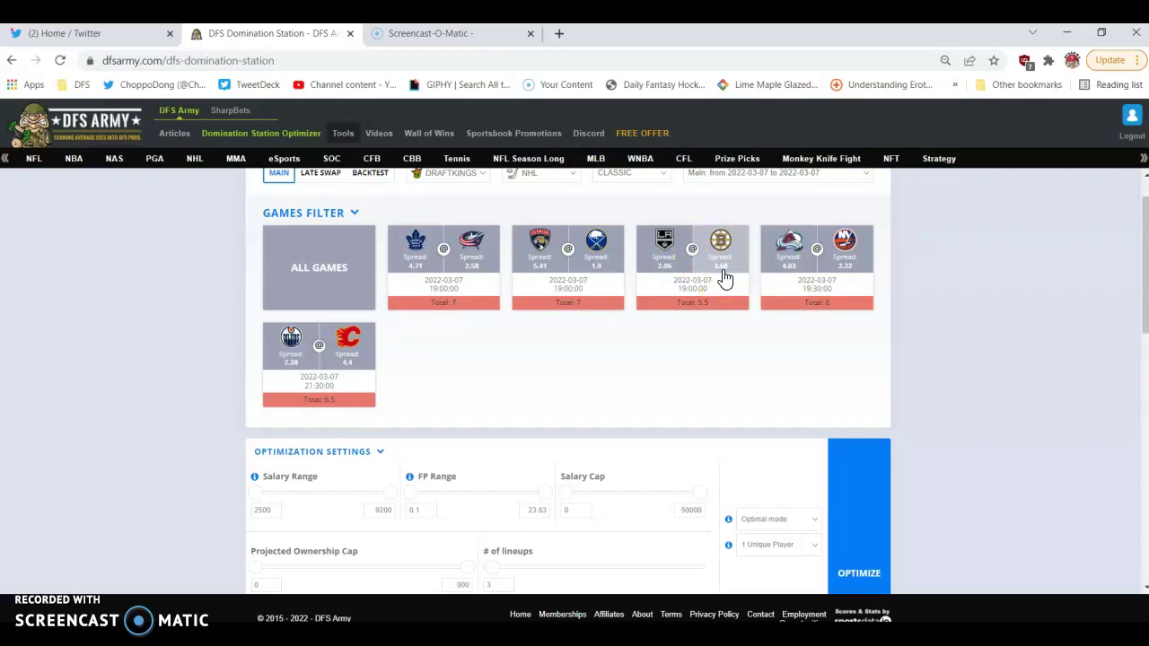
left_click(728, 296)
left_click(533, 271)
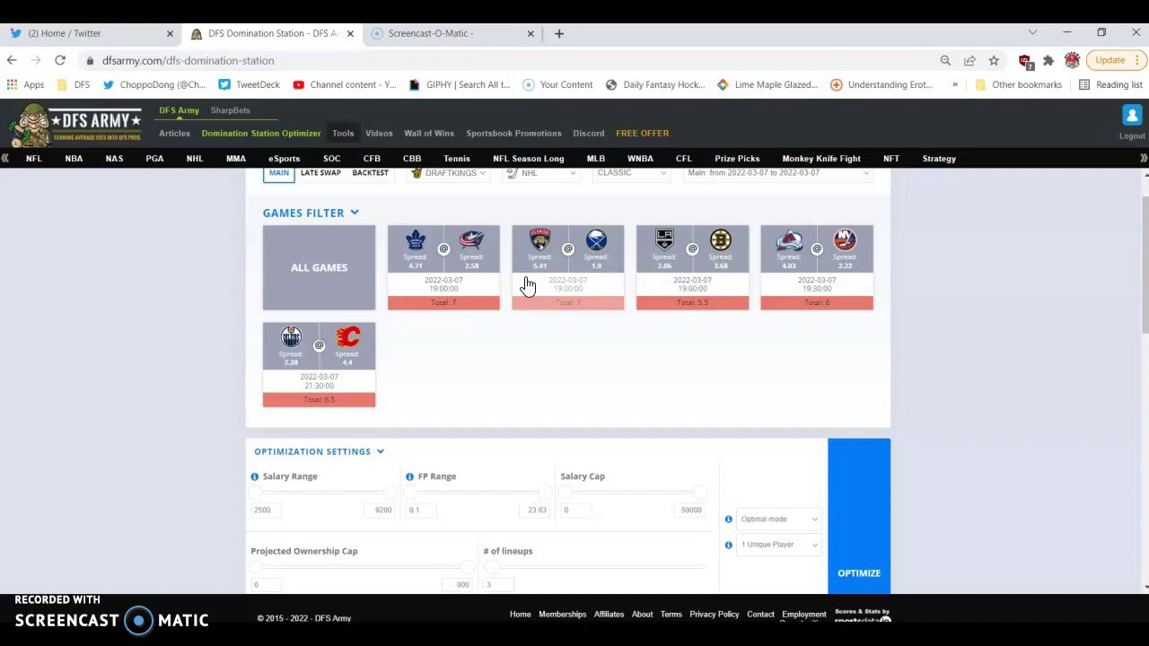
left_click(307, 310)
left_click(93, 488)
scroll(94, 489, "down", 5)
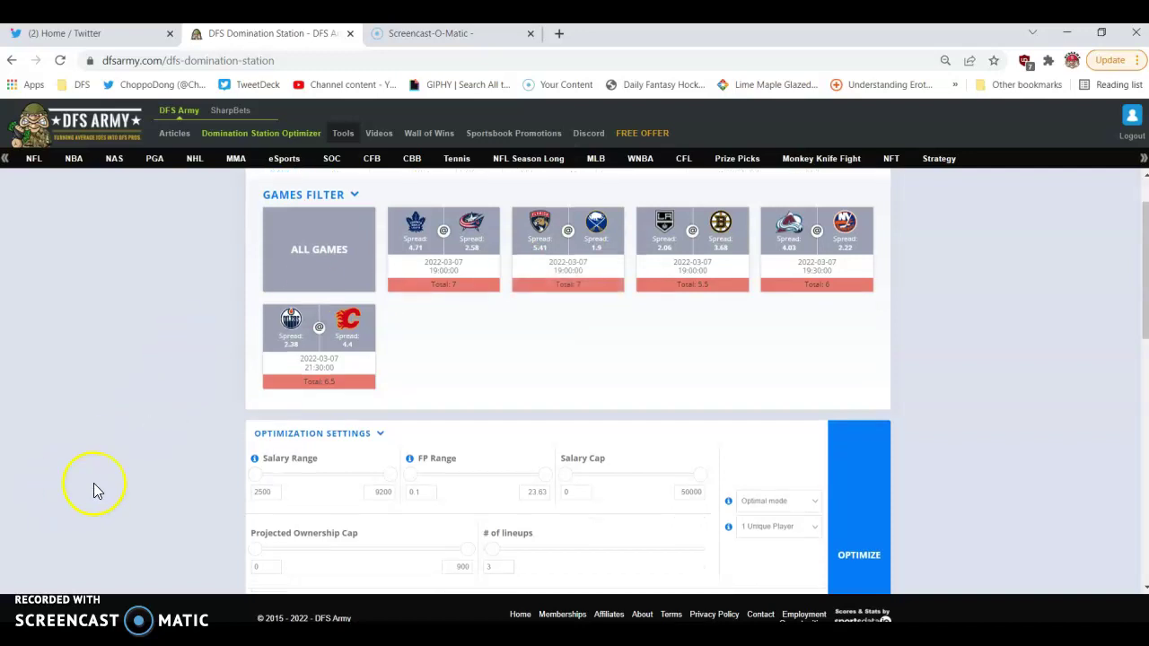
scroll(95, 489, "down", 3)
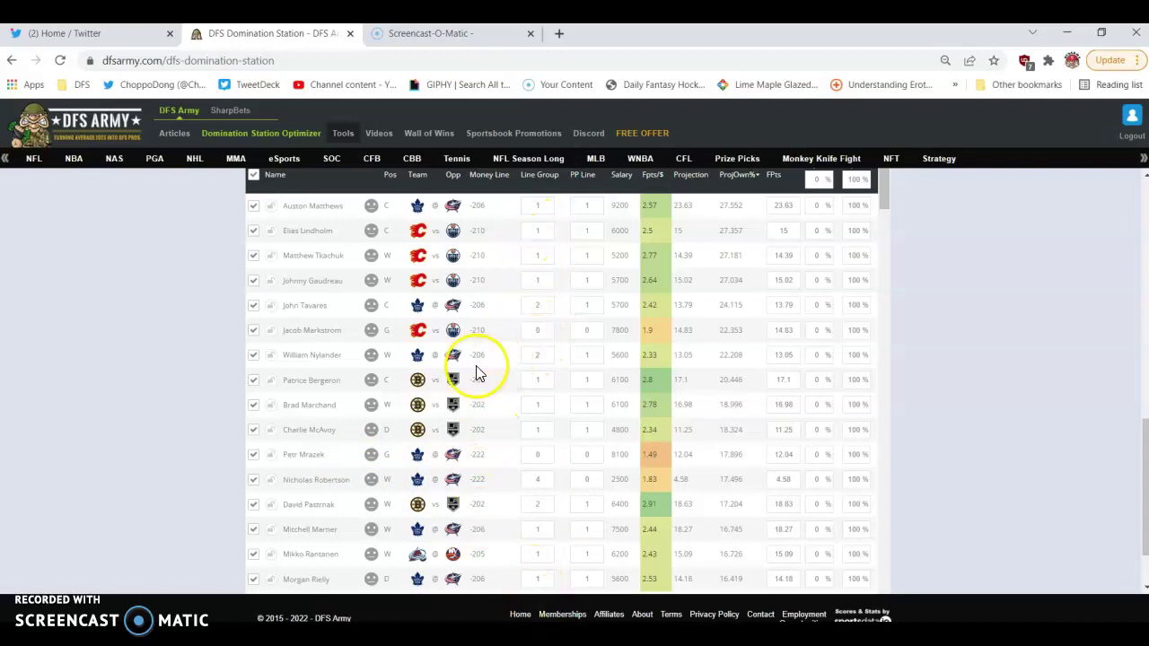
scroll(478, 418, "down", 10)
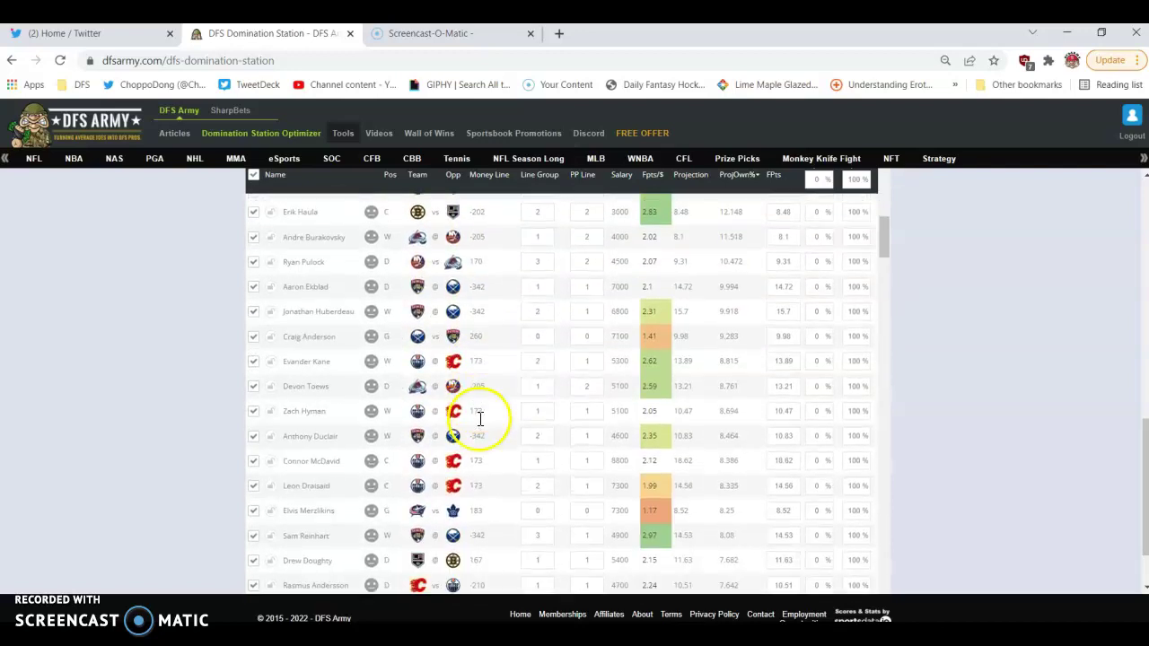
scroll(478, 417, "down", 4)
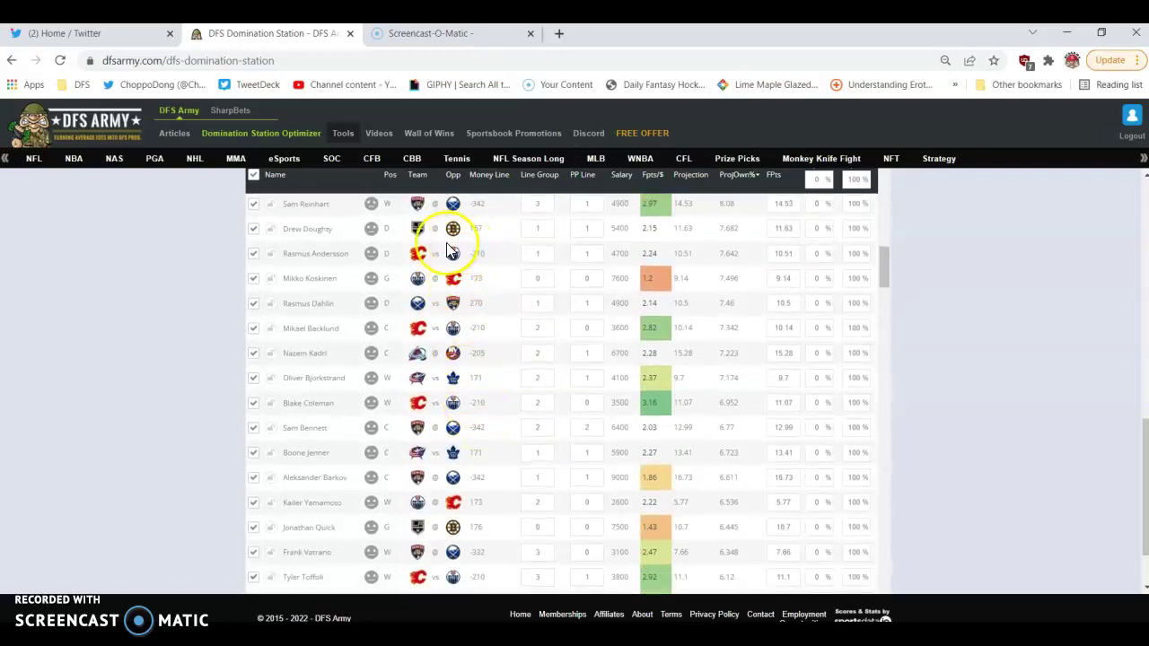
scroll(528, 373, "up", 5)
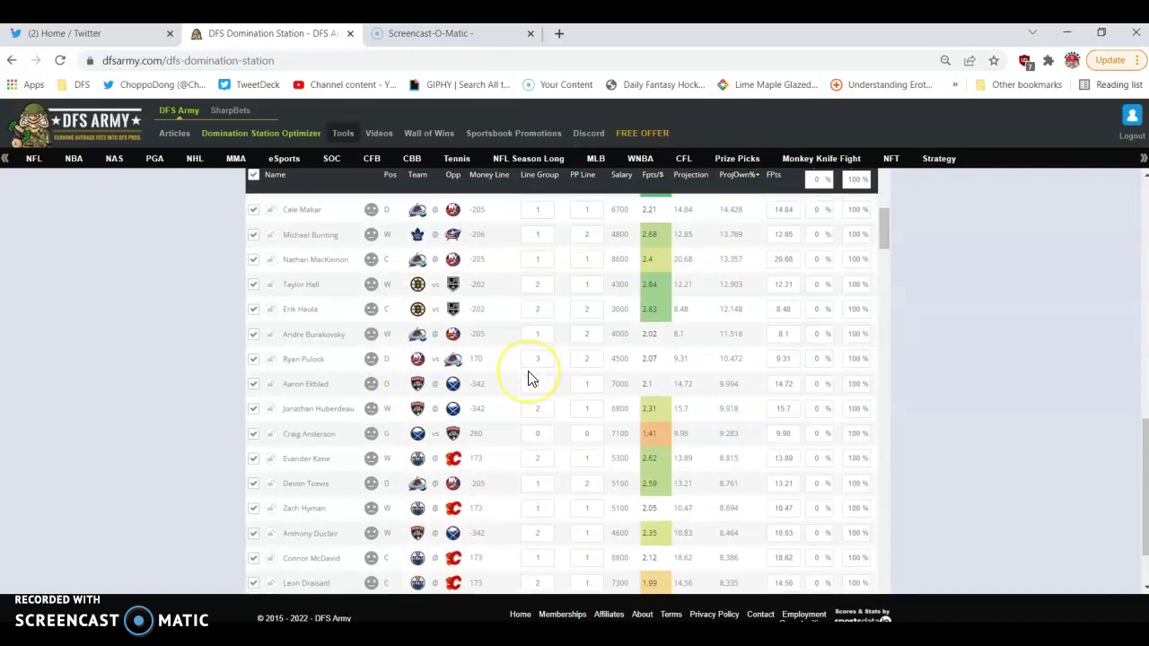
scroll(528, 377, "up", 9)
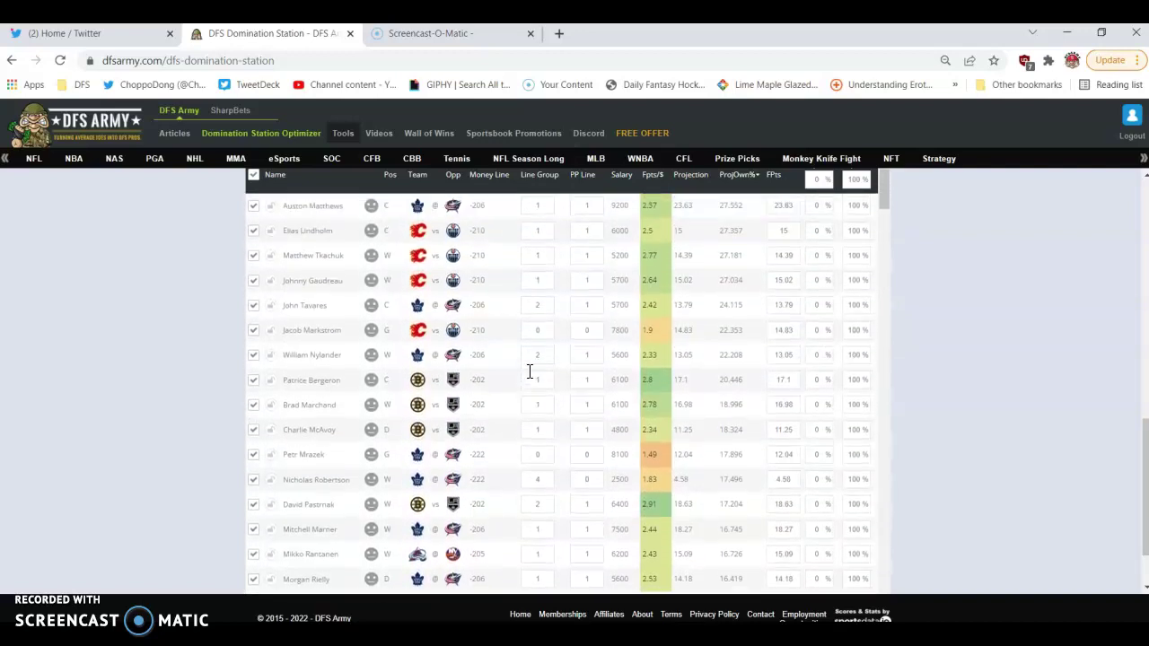
scroll(529, 372, "up", 1)
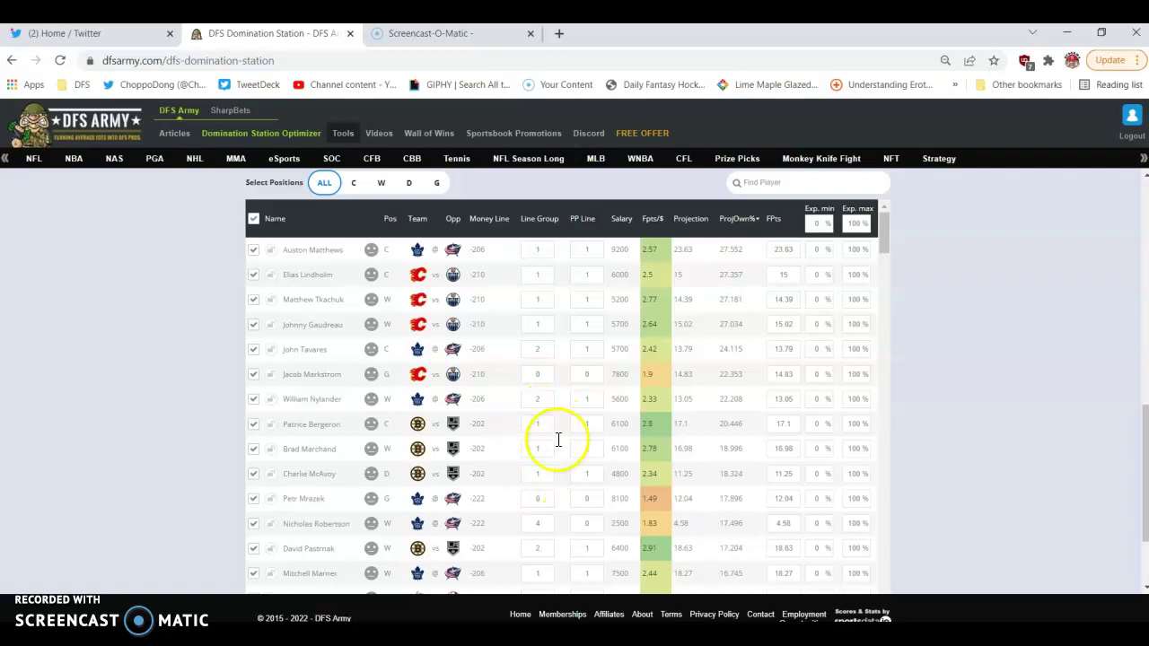
scroll(488, 459, "down", 2)
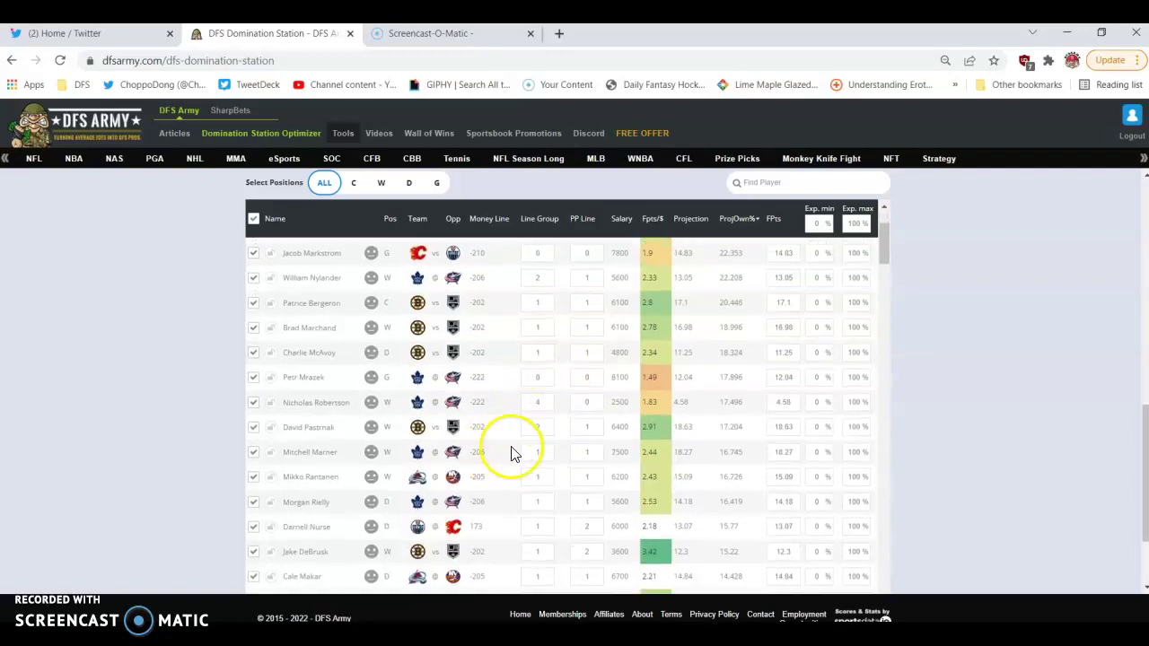
scroll(499, 457, "down", 3)
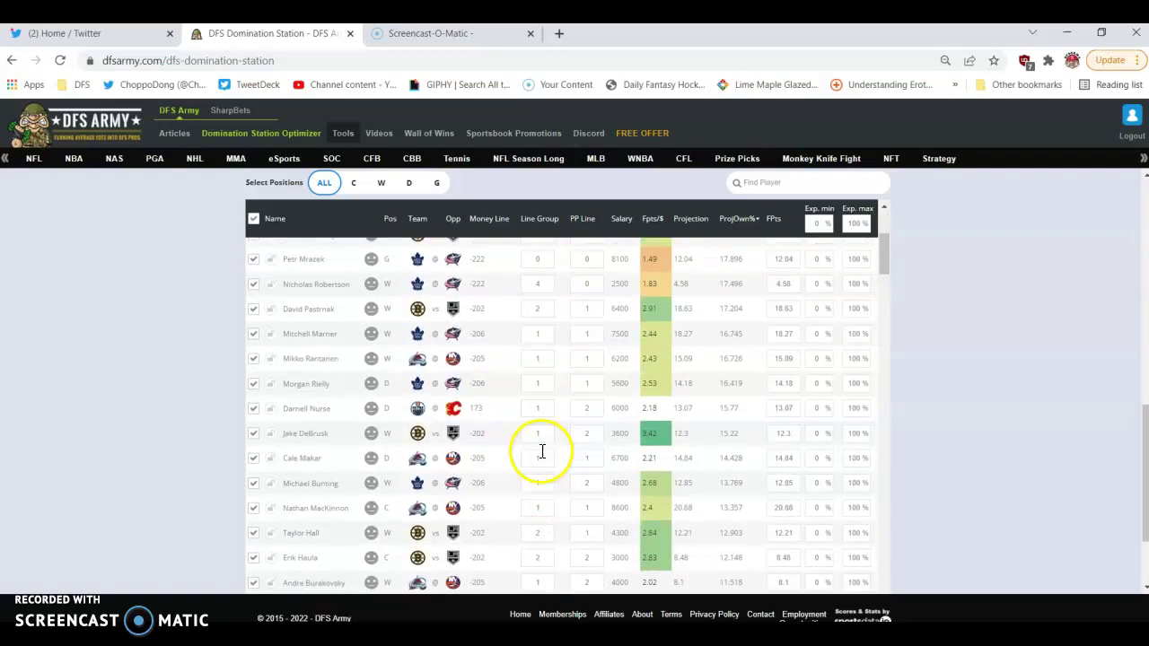
scroll(523, 492, "down", 1)
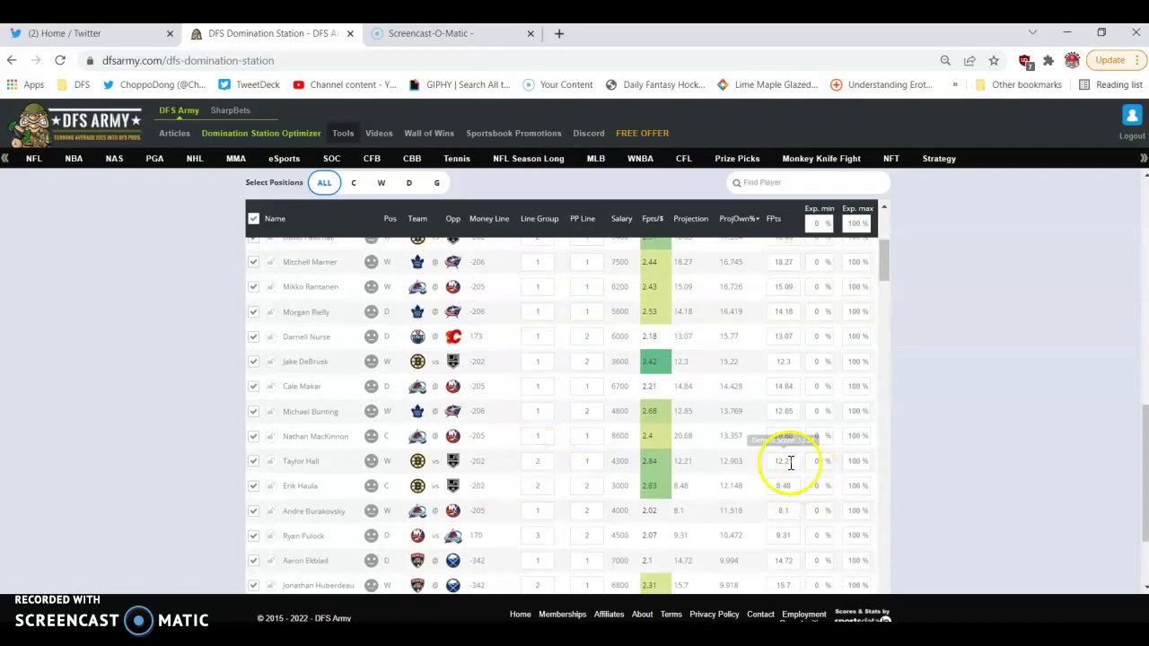
scroll(512, 482, "up", 5)
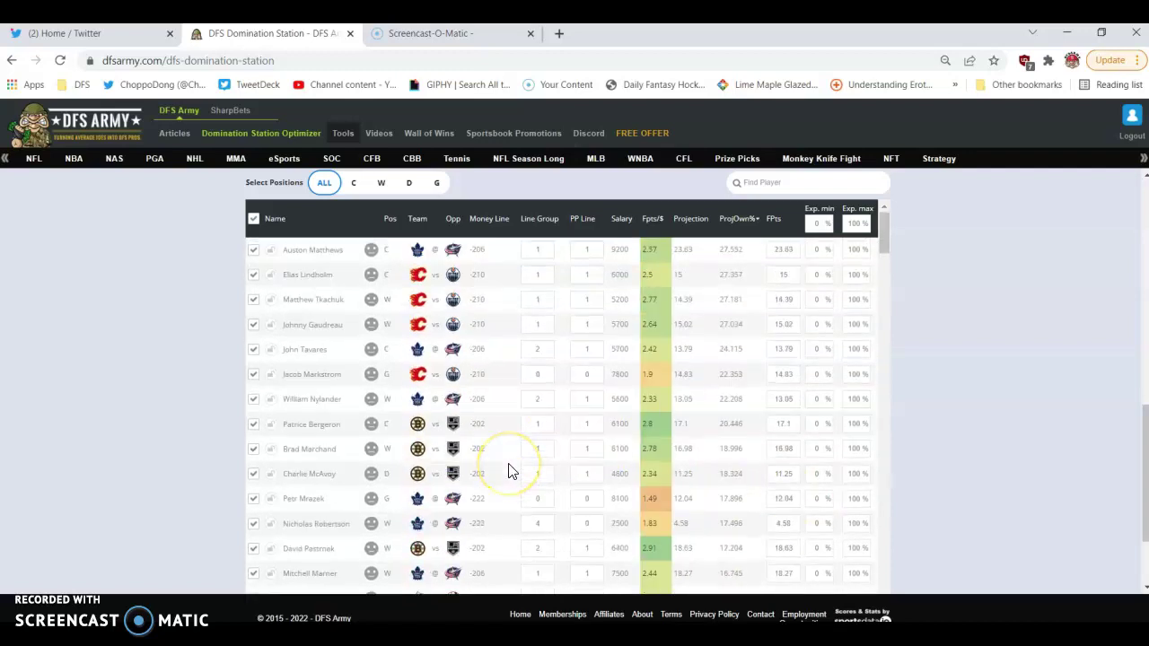